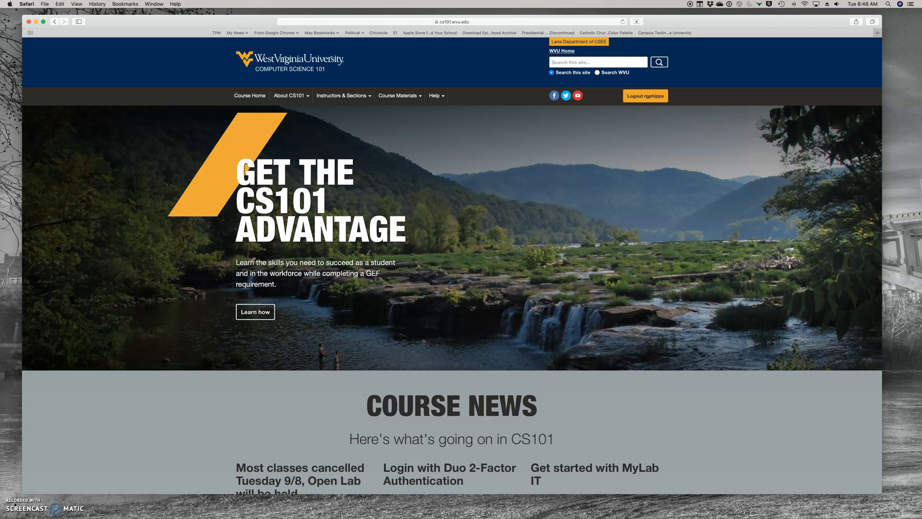
# Go through Help to Mac Support and open the '1. Start Here' system requirements page.
pyautogui.click(435, 93)
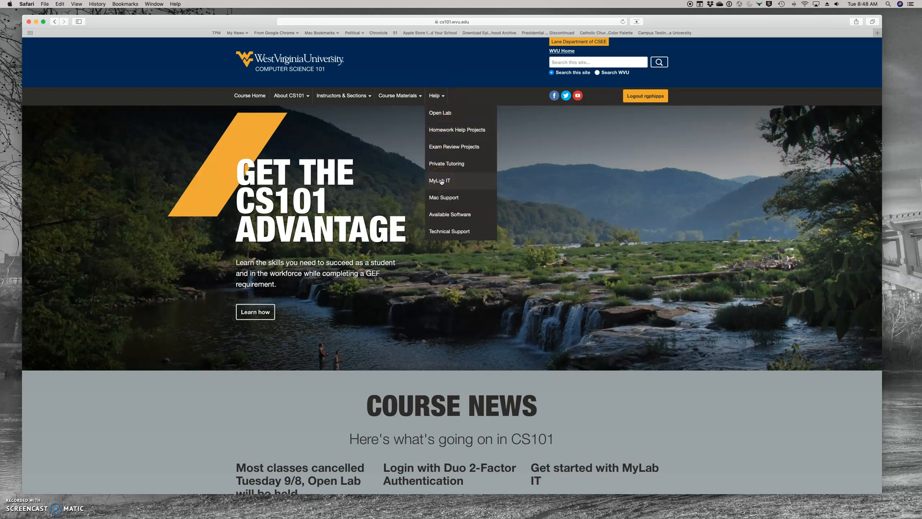
pyautogui.click(439, 197)
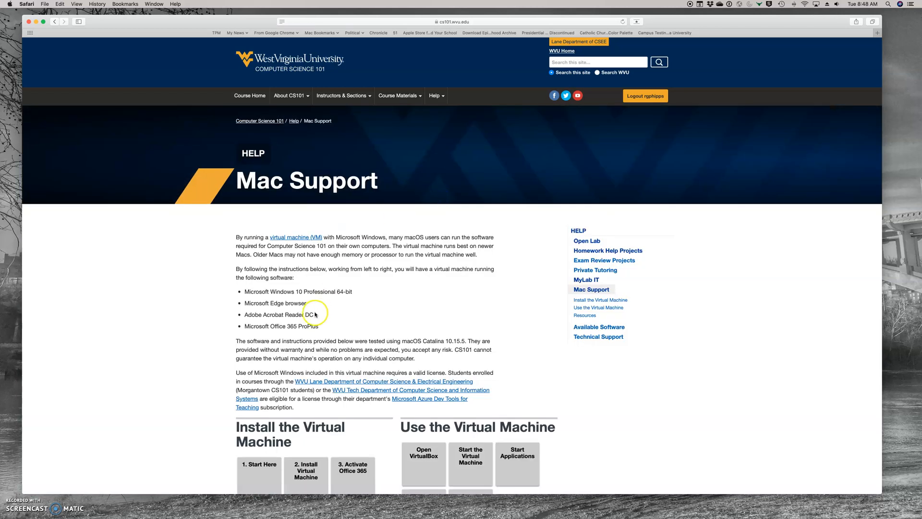
pyautogui.scroll(-5, 309, 311)
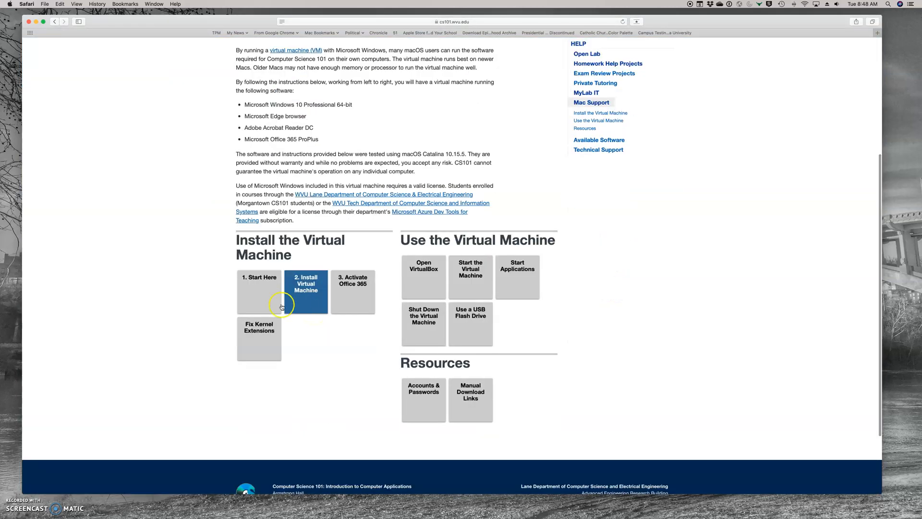
pyautogui.click(262, 293)
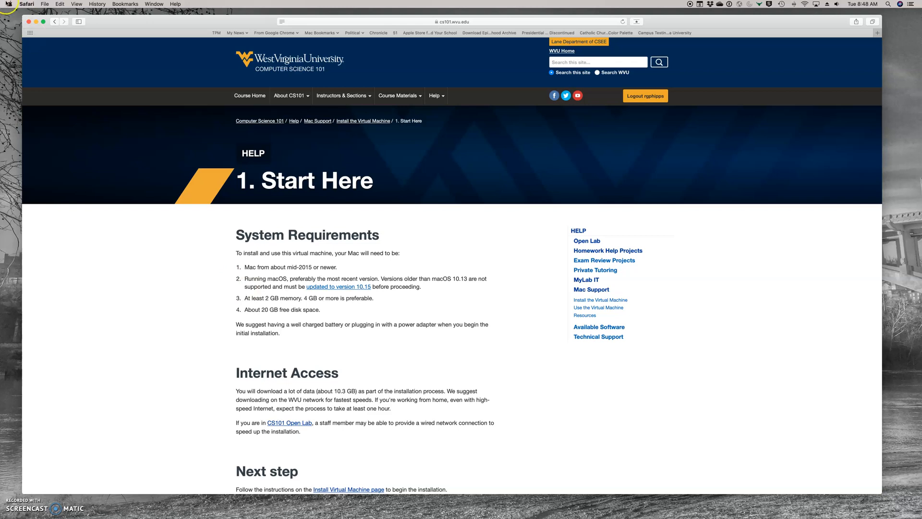
pyautogui.click(9, 3)
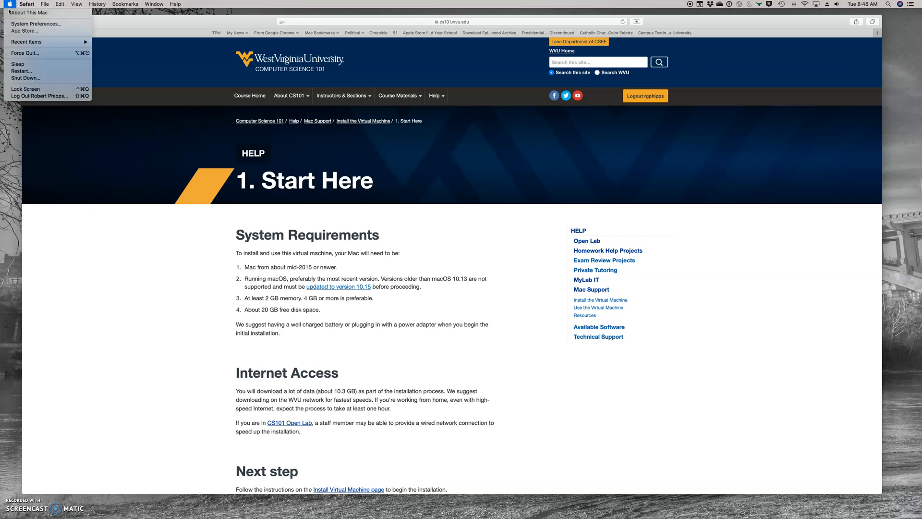
pyautogui.click(11, 14)
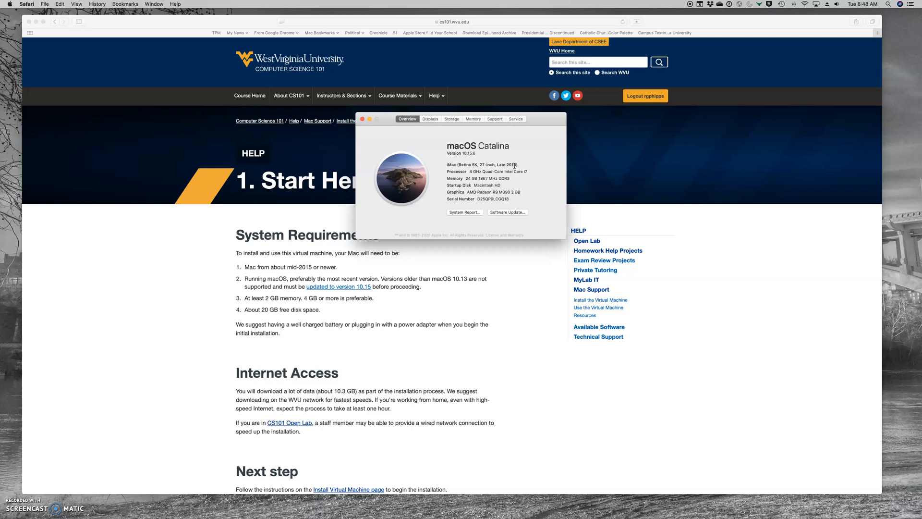
# Close About This Mac and scroll to the Install Virtual Machine page's Quick Start Instructions.
pyautogui.click(361, 120)
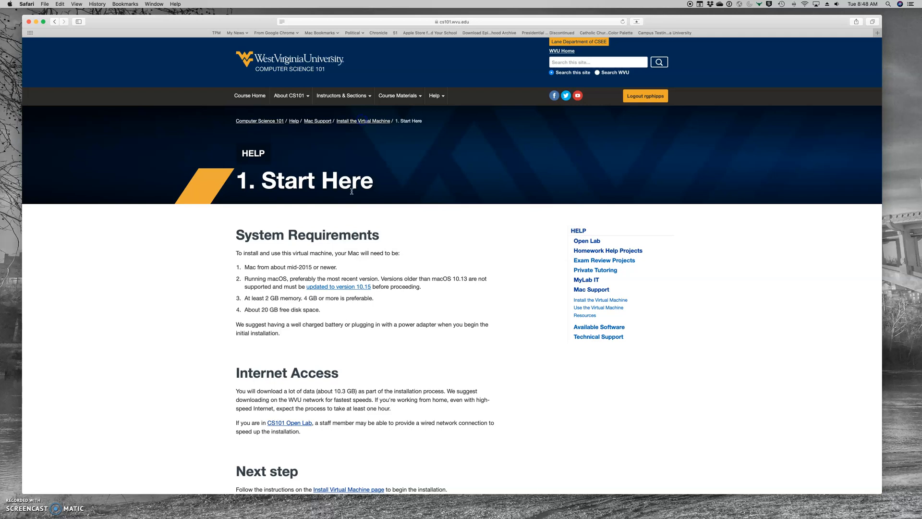
pyautogui.scroll(-5, 332, 238)
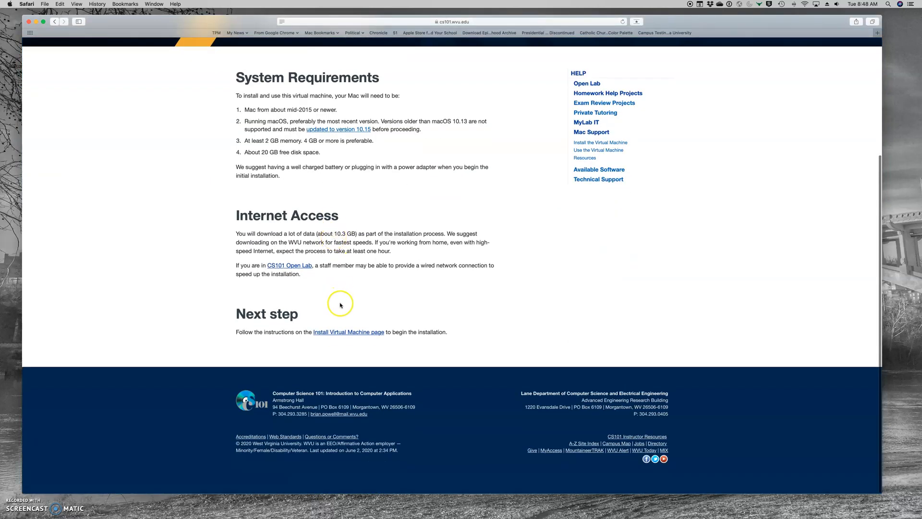
pyautogui.click(368, 334)
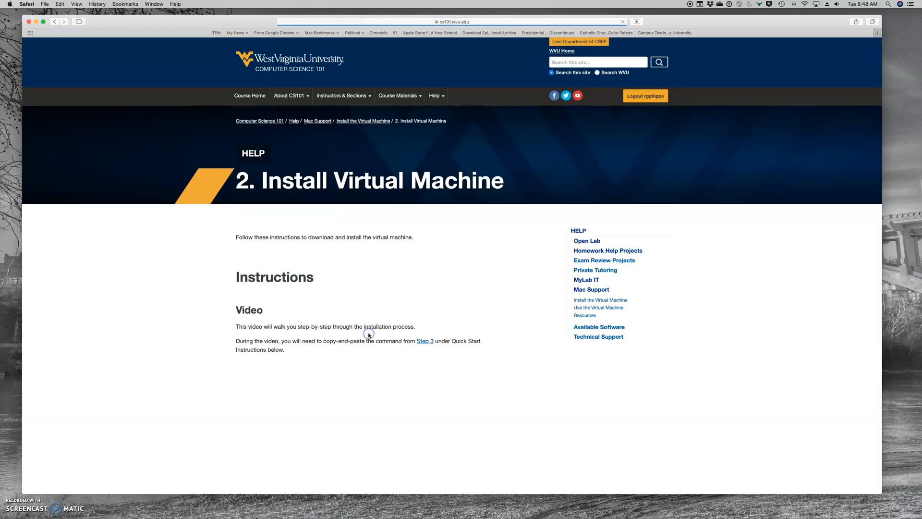
pyautogui.scroll(-5, 353, 281)
pyautogui.scroll(-8, 351, 278)
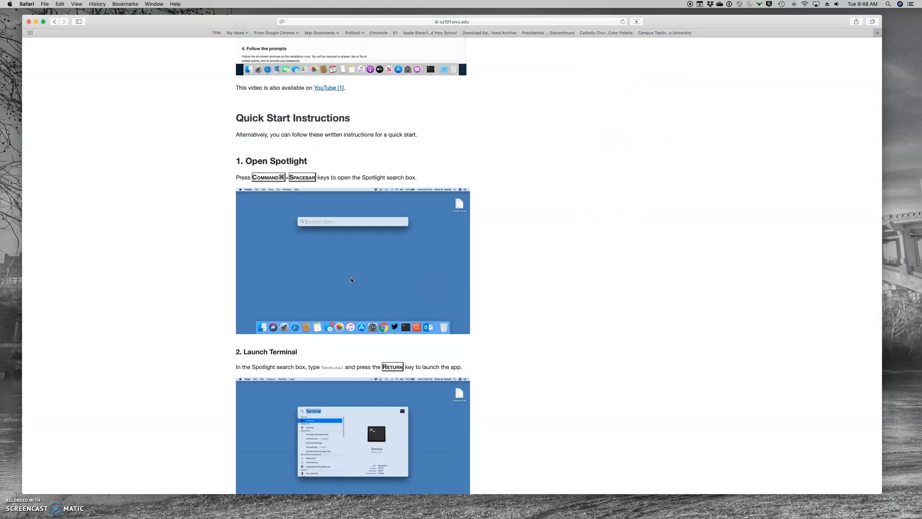
pyautogui.scroll(-3, 351, 280)
pyautogui.press('super+space')
# Launch Terminal from a Spotlight search for 'terminal' and try the 'cls' command.
pyautogui.write('terminal')
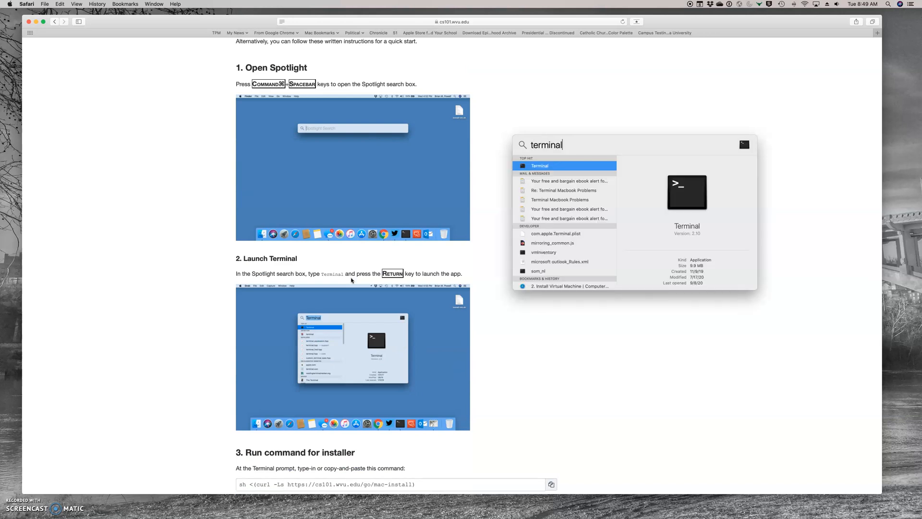
pyautogui.press('Return')
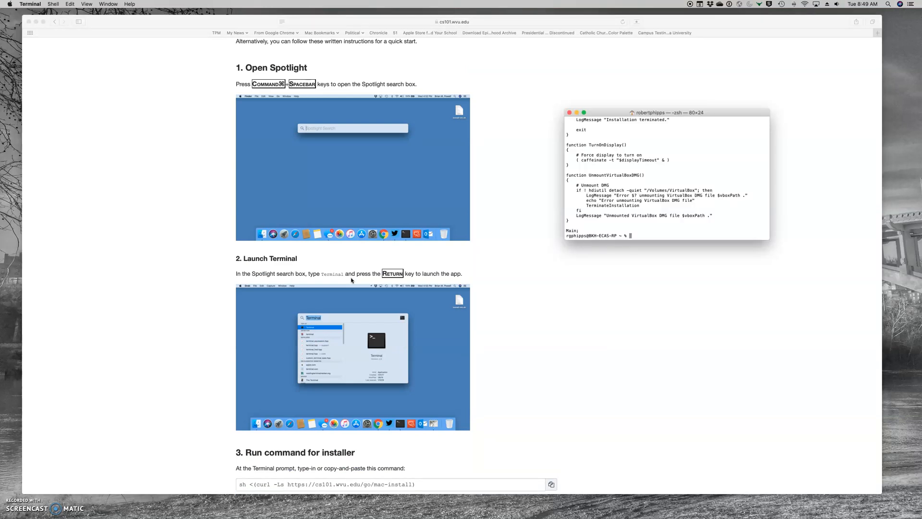
pyautogui.write('cls')
pyautogui.press('Return')
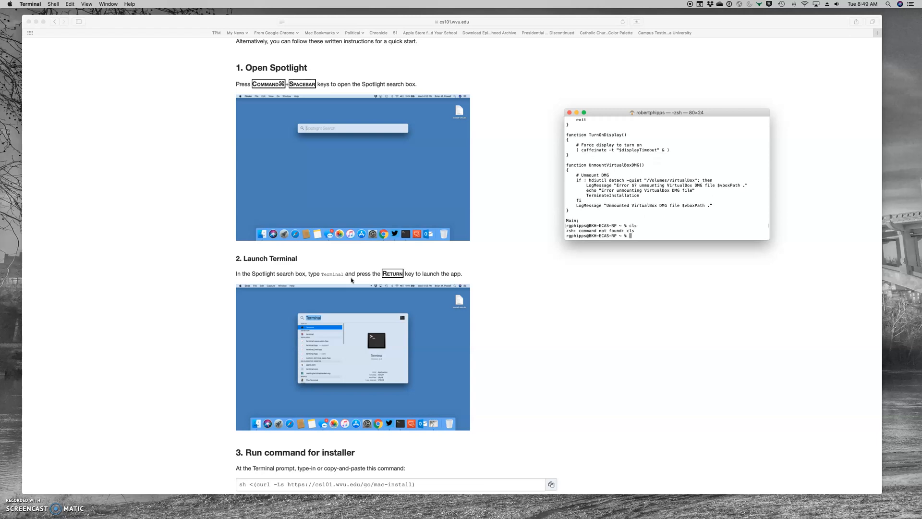
# Back in Safari, select the whole step-3 installer curl command for copying.
pyautogui.scroll(-3, 171, 344)
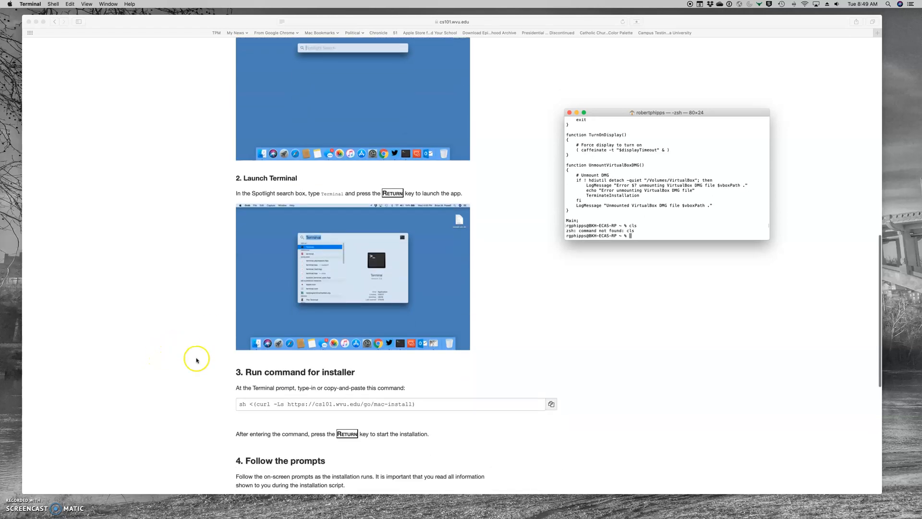
pyautogui.click(239, 404)
pyautogui.click(252, 403)
pyautogui.moveTo(240, 404); pyautogui.dragTo(433, 405)
pyautogui.press('super+c')
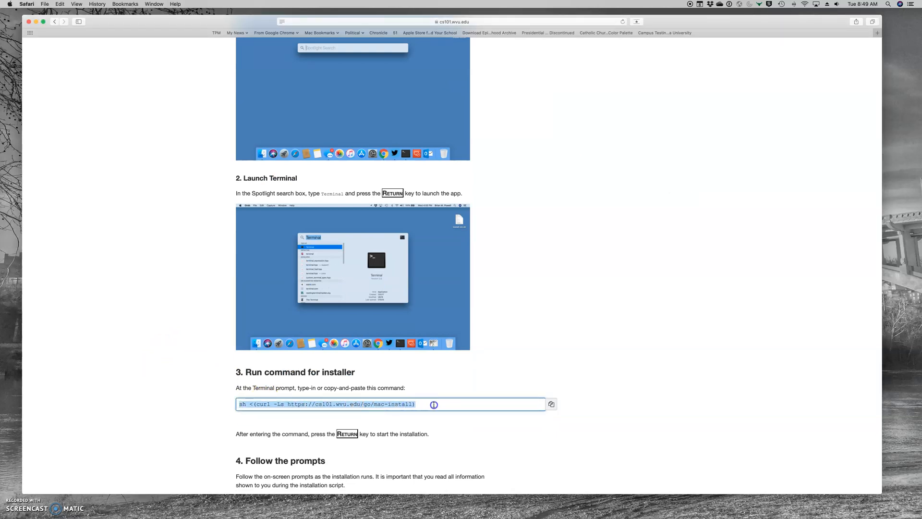
# Paste and run the install command in Terminal, answering Y to begin installing and downloading files.
pyautogui.click(640, 511)
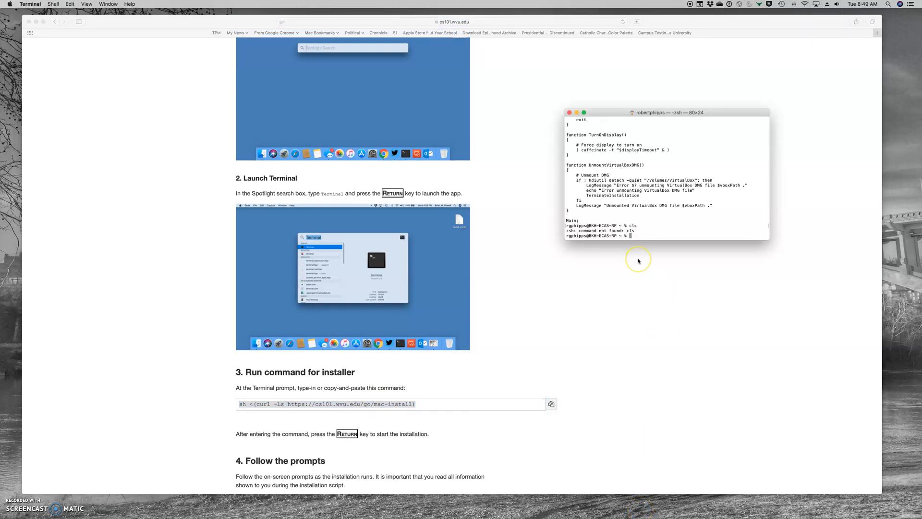
pyautogui.press('super+v')
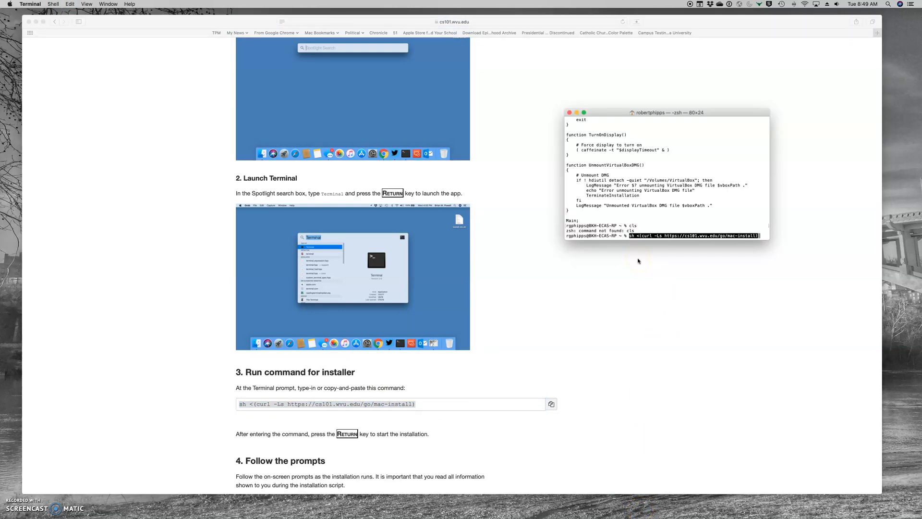
pyautogui.press('Return')
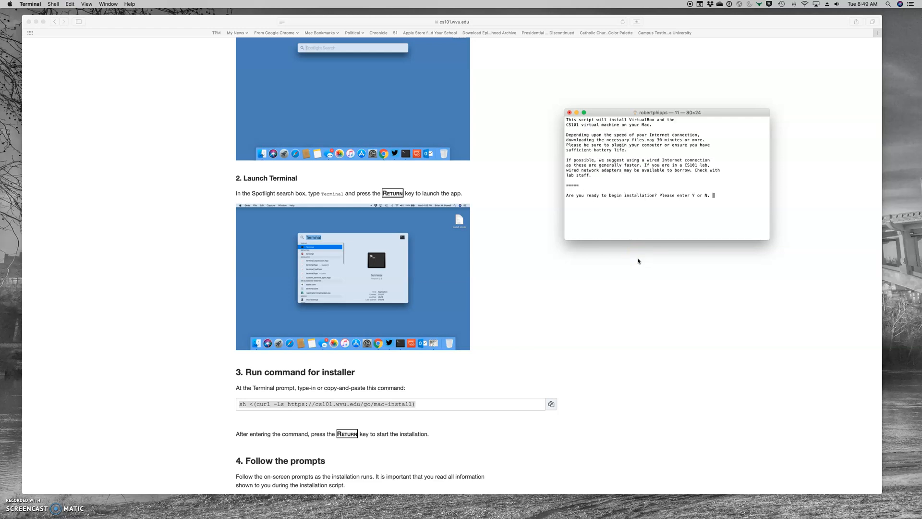
pyautogui.write('y')
pyautogui.press('Return')
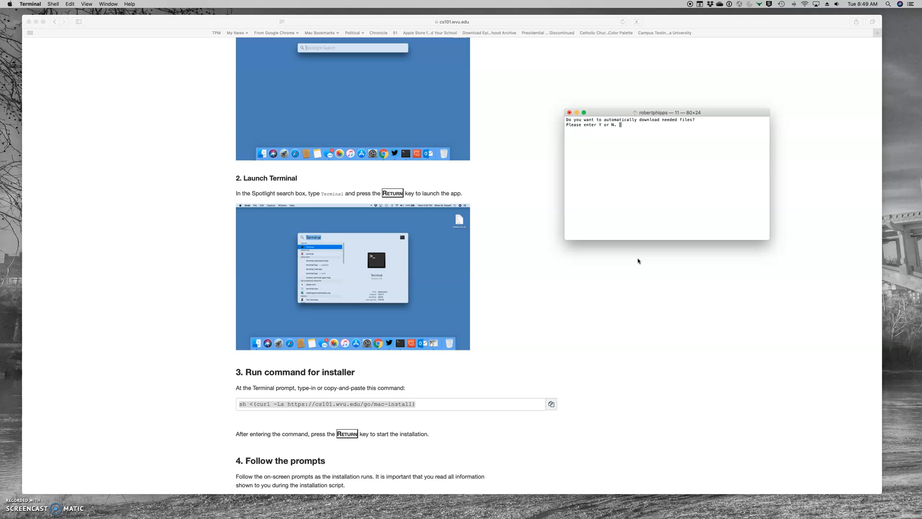
pyautogui.write('Y')
pyautogui.press('Return')
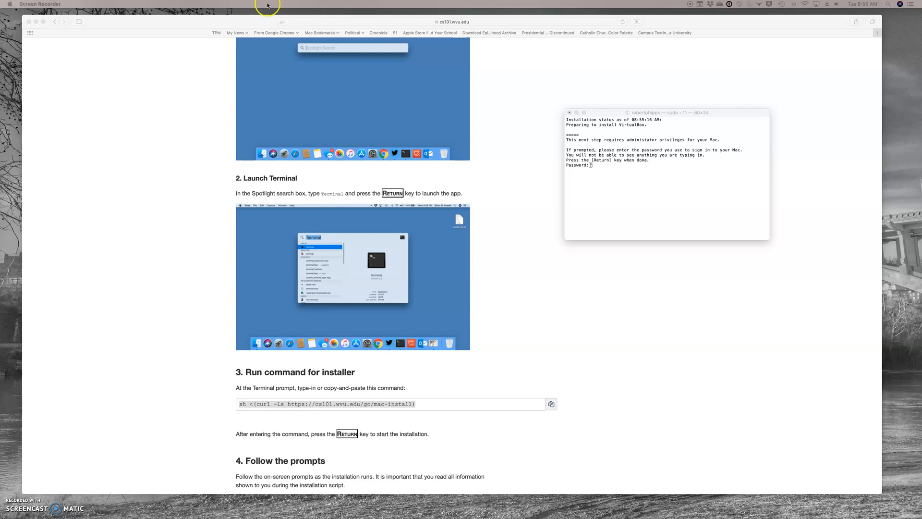
# Return to the Terminal installer and continue at its prompt to show the kernel-extension notice.
pyautogui.click(600, 119)
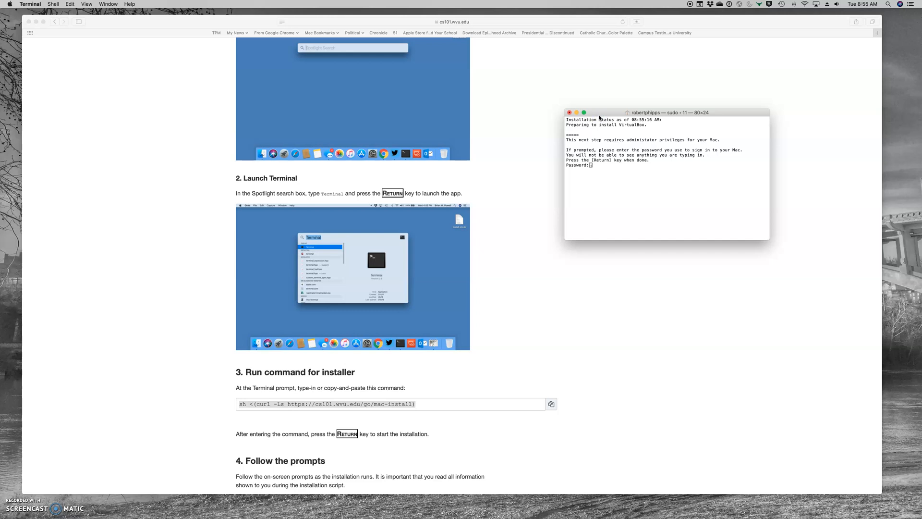
pyautogui.press('Return')
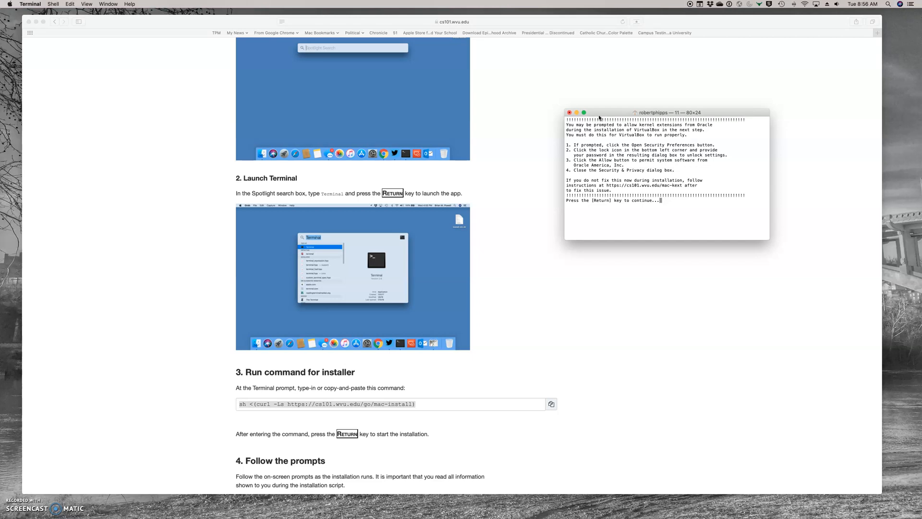
# Continue past the notice, allow Terminal removable-volume access, and open Security Preferences for the blocked extension.
pyautogui.press('Return')
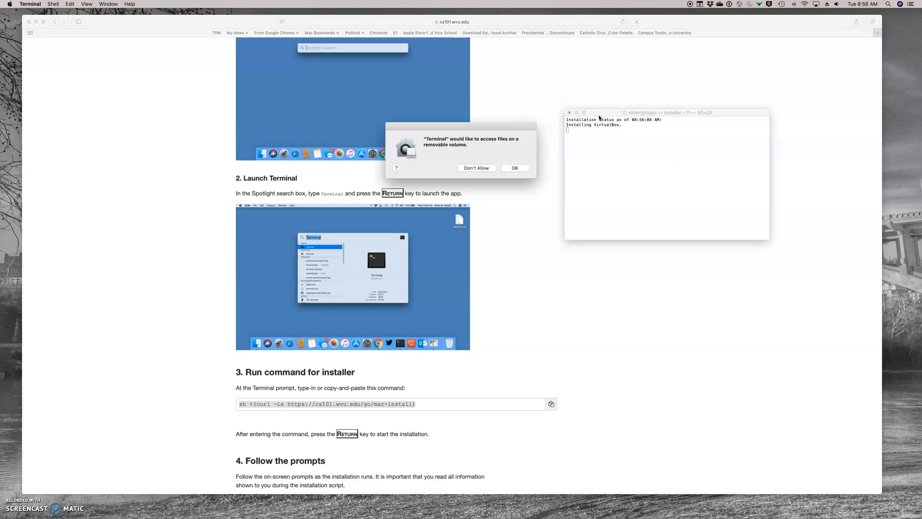
pyautogui.click(512, 169)
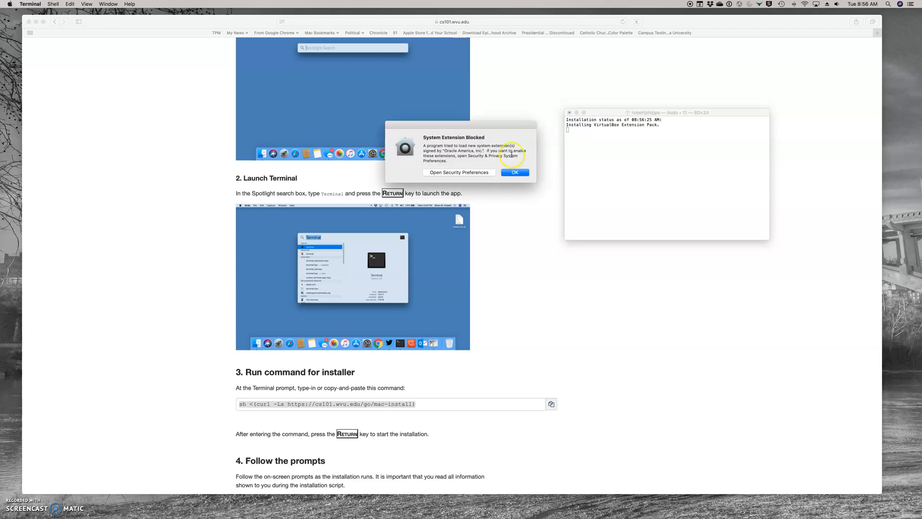
pyautogui.click(465, 172)
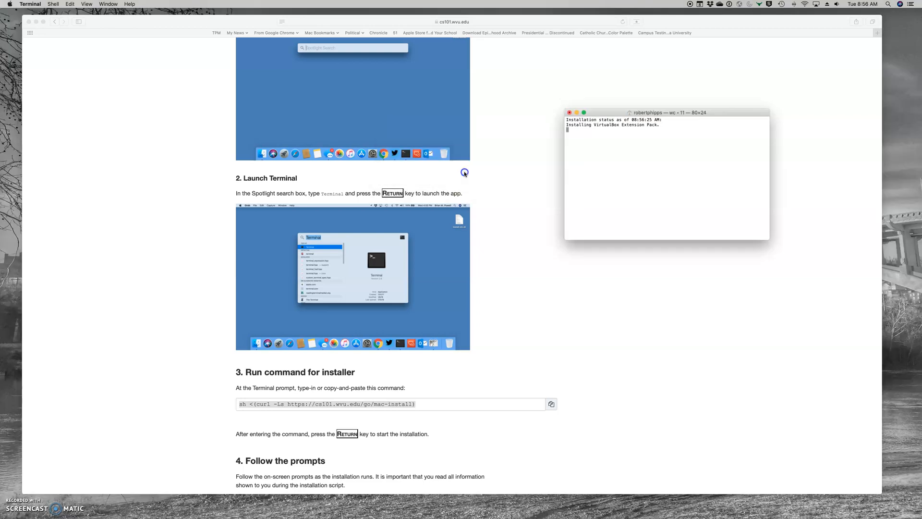
# Unlock Security & Privacy with the Mac password, allow Oracle America's software, and return to Terminal.
pyautogui.click(464, 172)
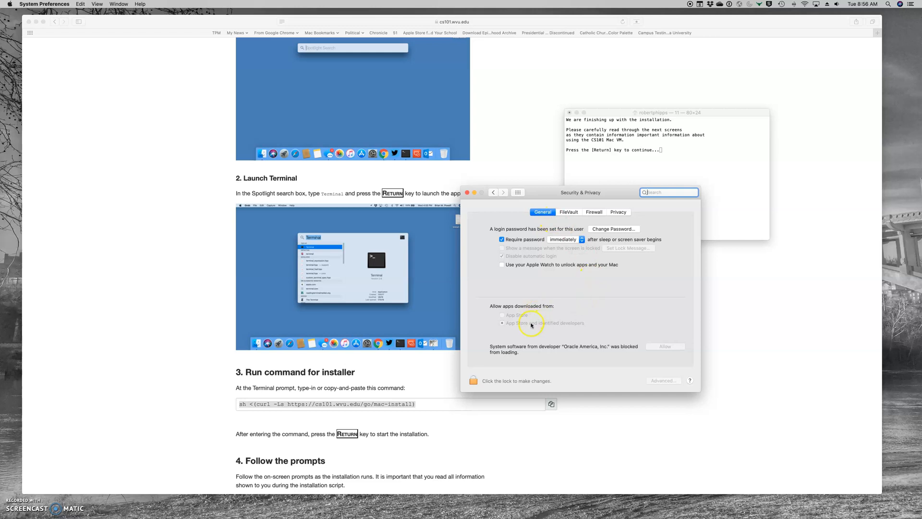
pyautogui.click(473, 381)
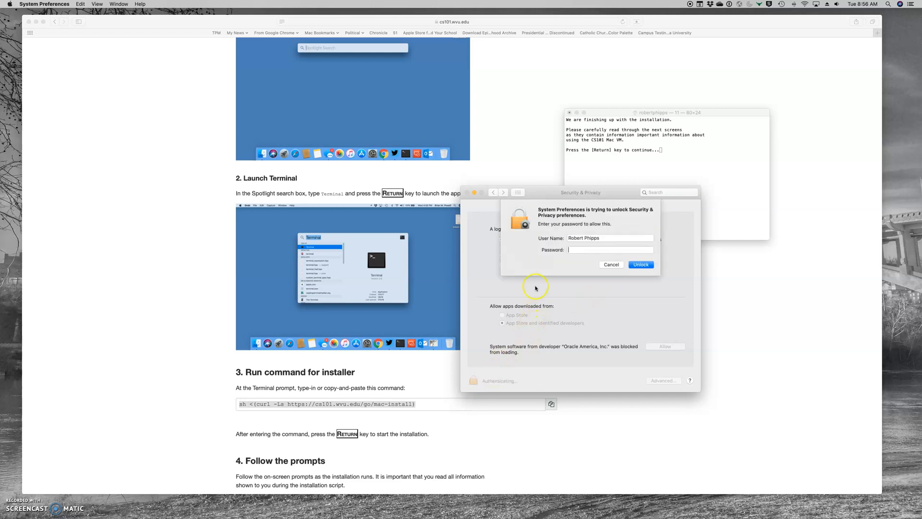
pyautogui.write('•••••••••••••')
pyautogui.press('Return')
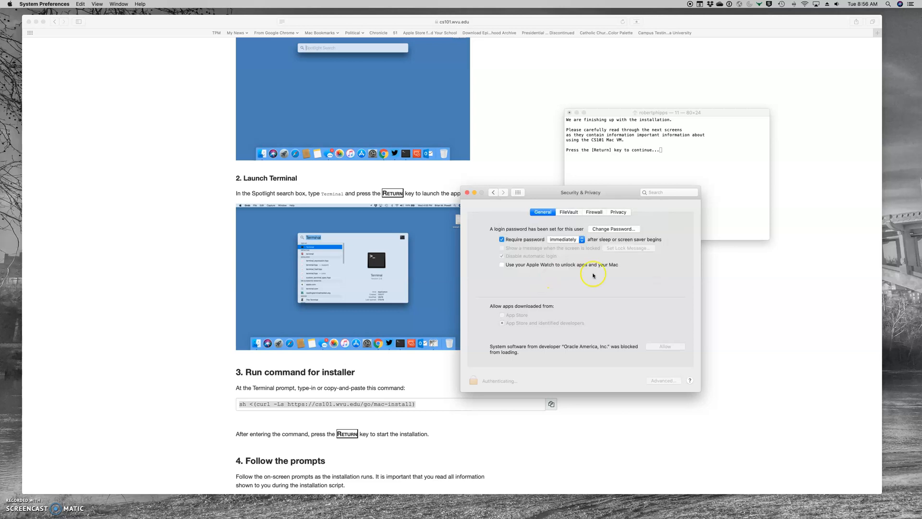
pyautogui.click(659, 348)
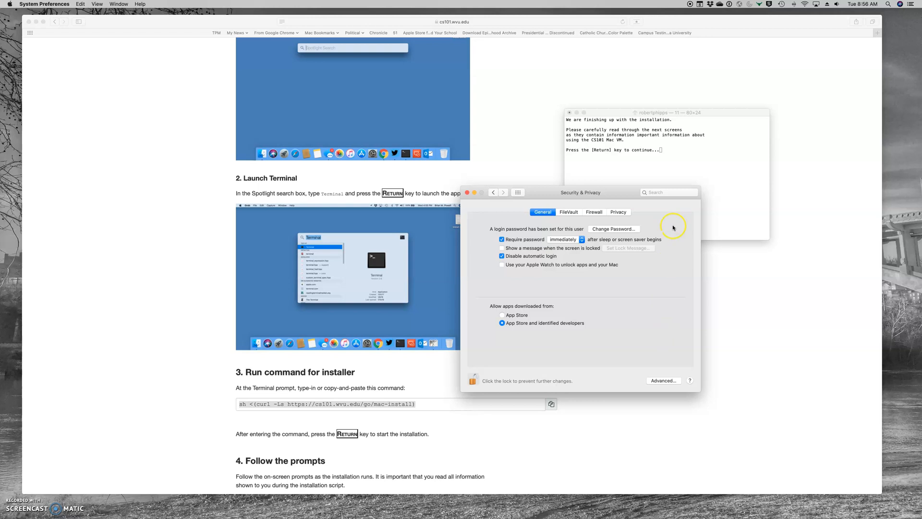
pyautogui.click(723, 114)
# Step through the launch instructions, shutdown warning and Office 365 notes until 'We're done!' appears.
pyautogui.press('Return')
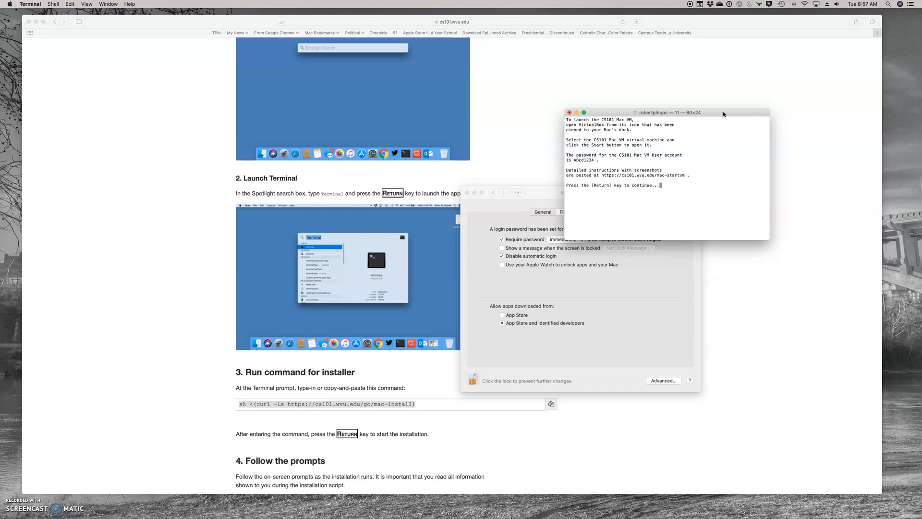
pyautogui.press('Return')
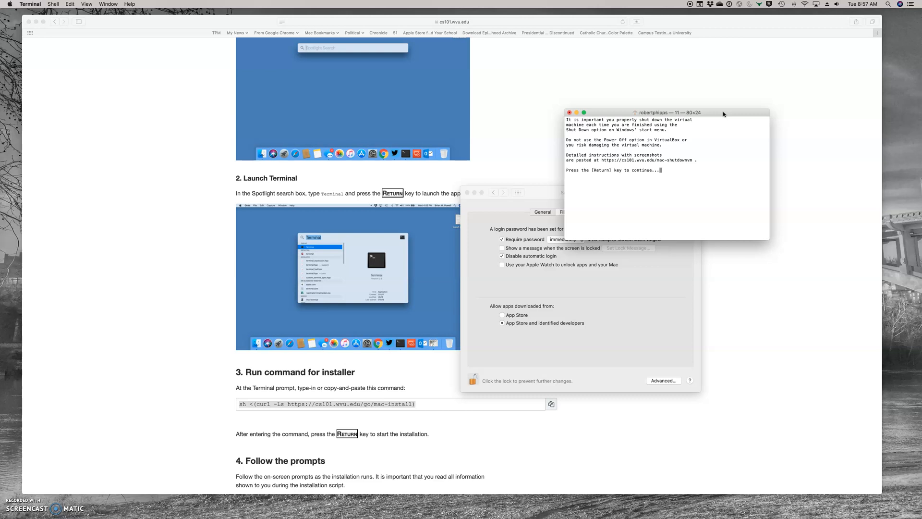
pyautogui.press('Return')
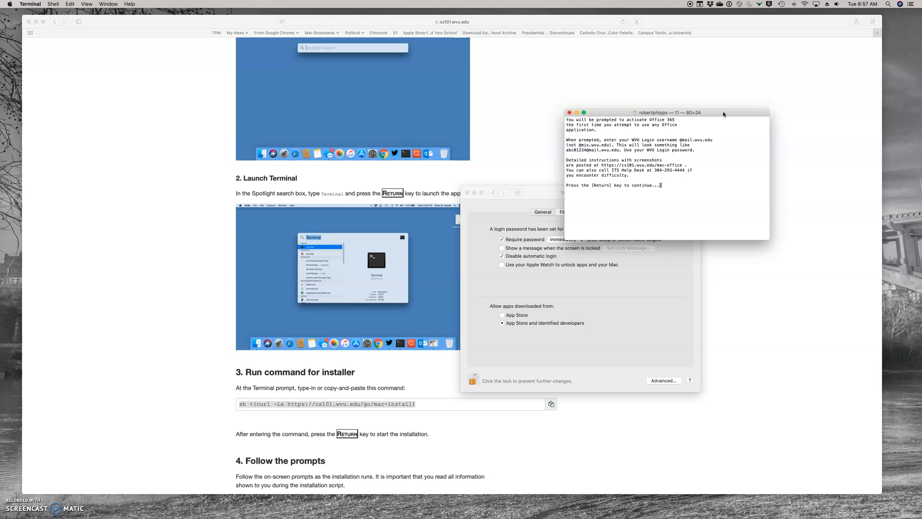
pyautogui.press('Return')
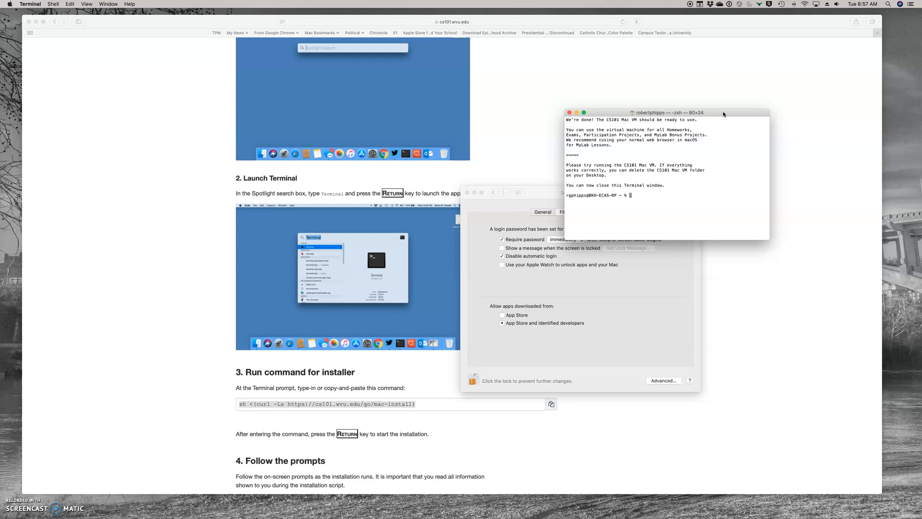
# Quit Terminal, close Security & Privacy, and launch VirtualBox from the Dock.
pyautogui.press('super+q')
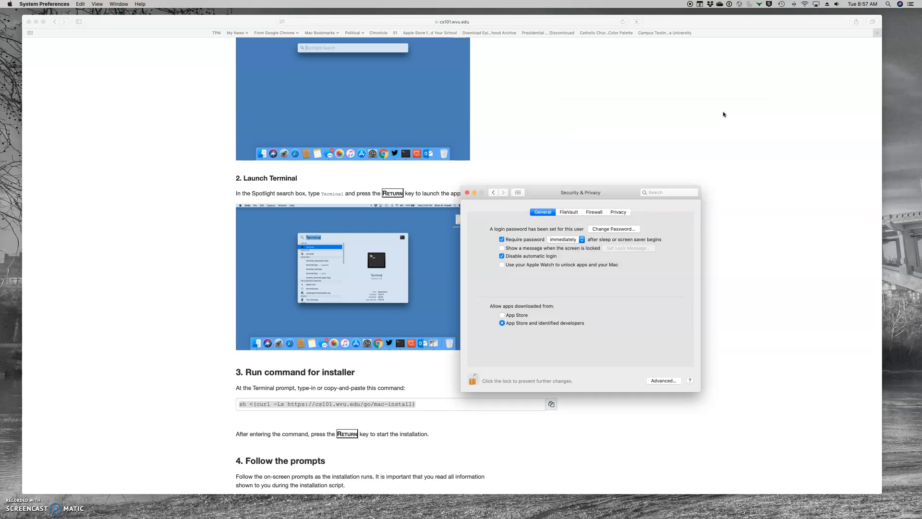
pyautogui.click(468, 193)
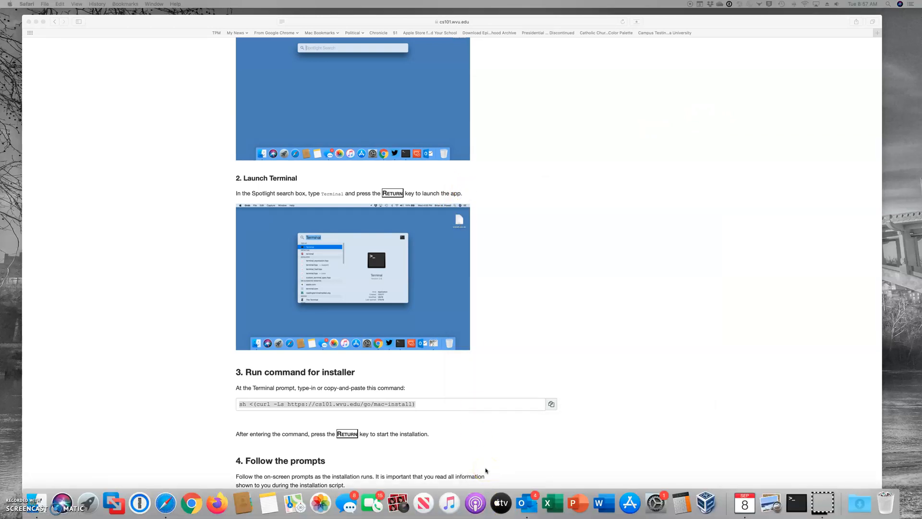
pyautogui.click(706, 500)
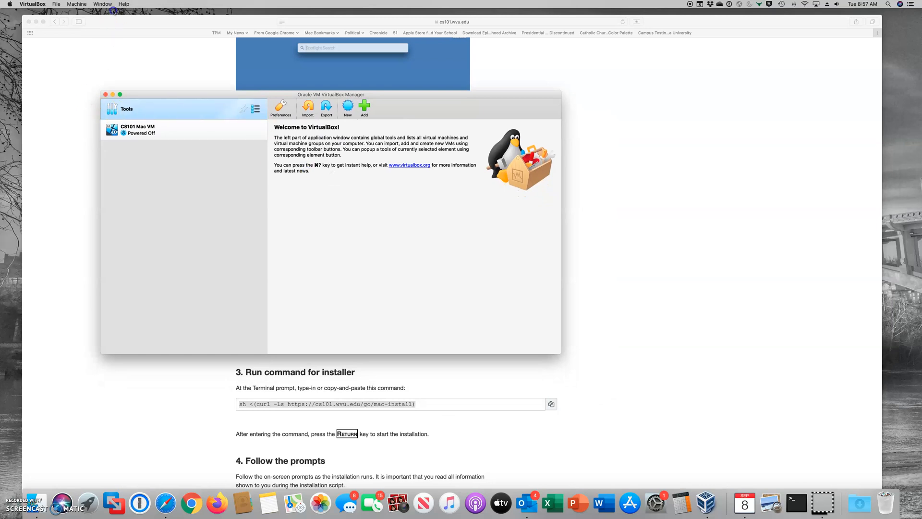
# Close the Safari instructions window and select the CS101 Mac VM in VirtualBox Manager.
pyautogui.click(117, 50)
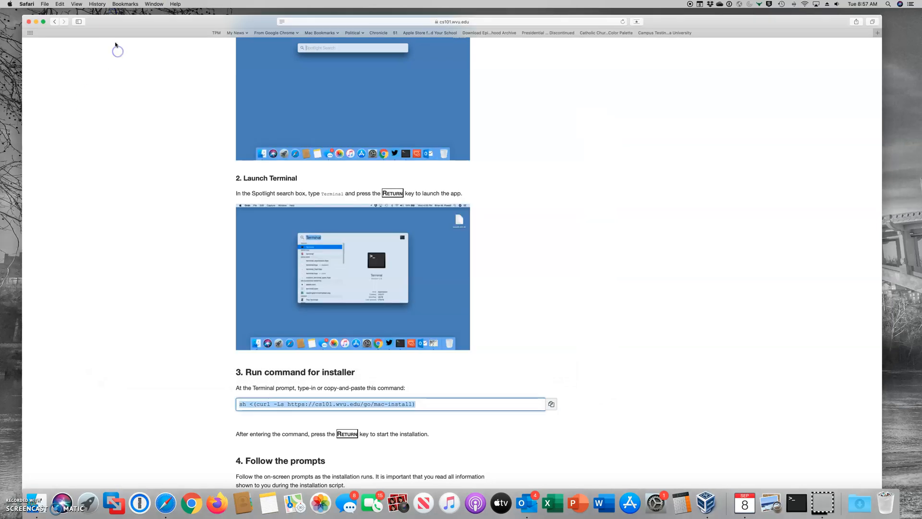
pyautogui.click(29, 22)
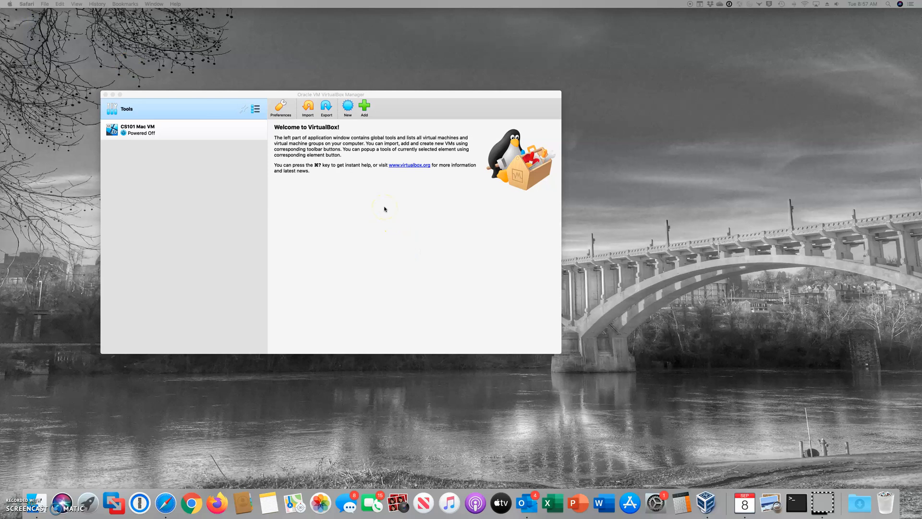
pyautogui.click(154, 130)
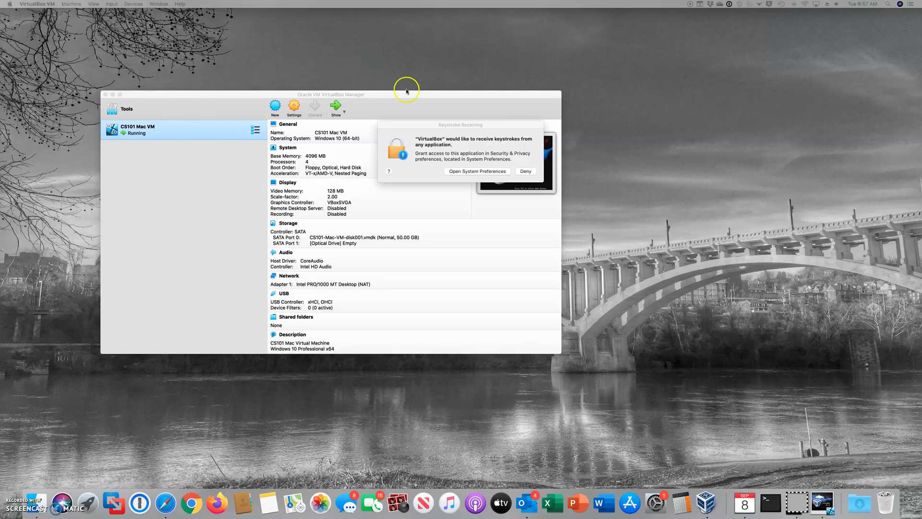
# Open the Security & Privacy settings and arrange the VM and settings windows.
pyautogui.click(474, 171)
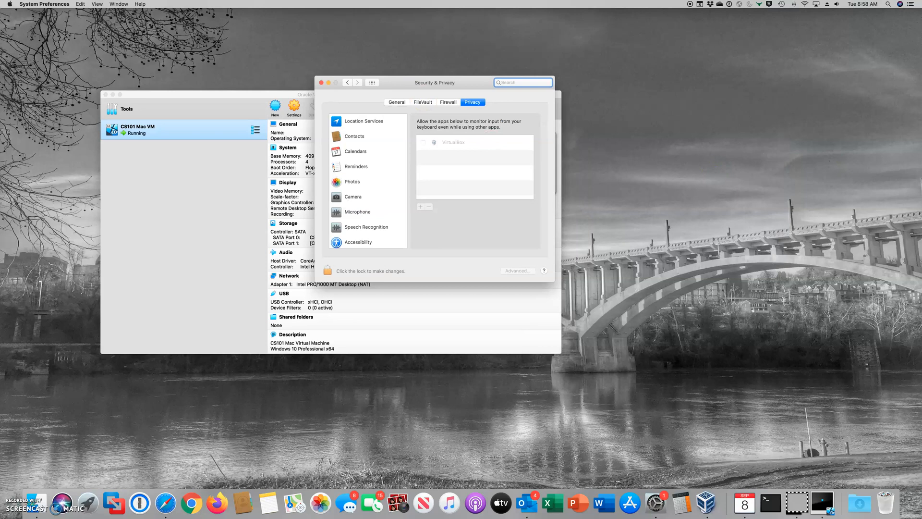
pyautogui.moveTo(723, 34); pyautogui.dragTo(659, 43)
pyautogui.moveTo(385, 87); pyautogui.dragTo(290, 70)
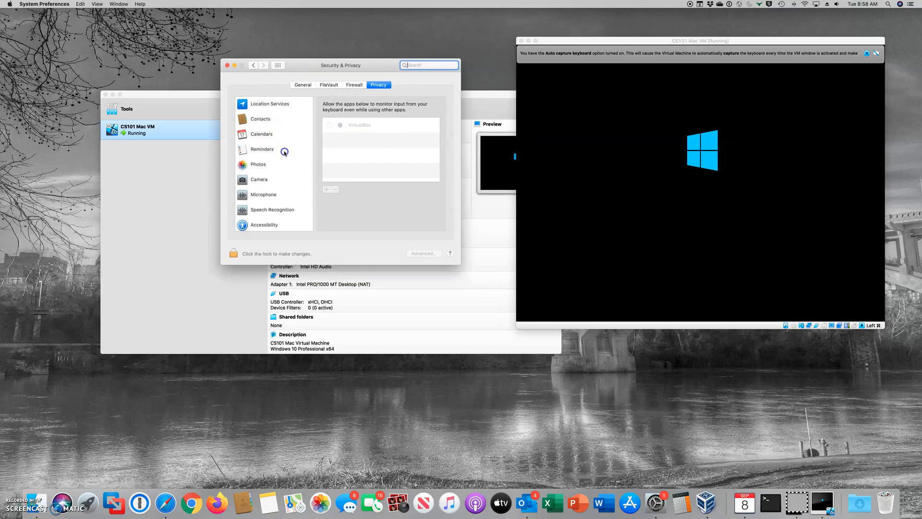
pyautogui.scroll(-1, 288, 158)
# Unlock with the admin password, allow VirtualBox in Input Monitoring, and choose Later to quit.
pyautogui.click(232, 256)
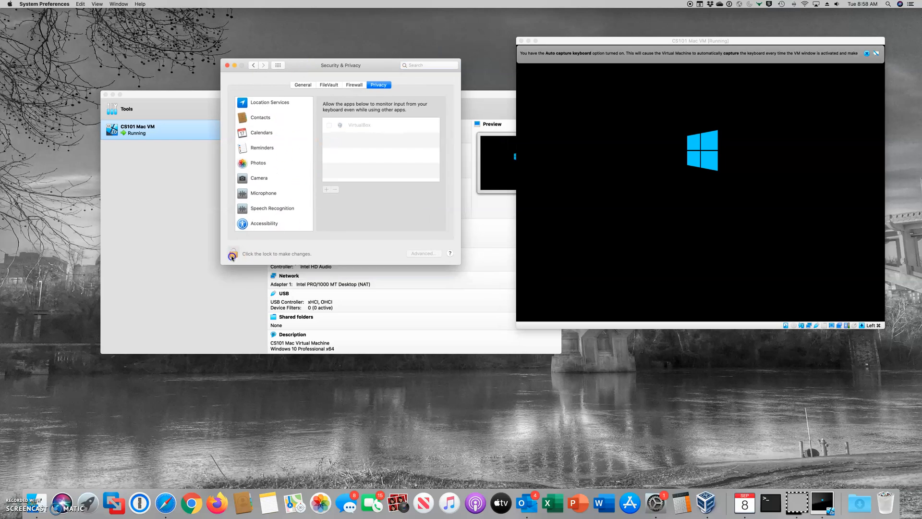
pyautogui.write('•••••••••••••')
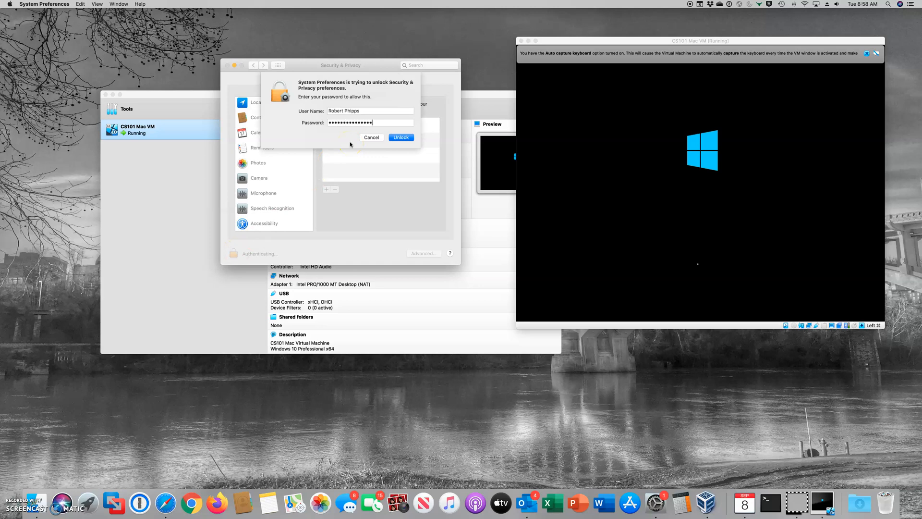
pyautogui.press('Return')
pyautogui.click(328, 126)
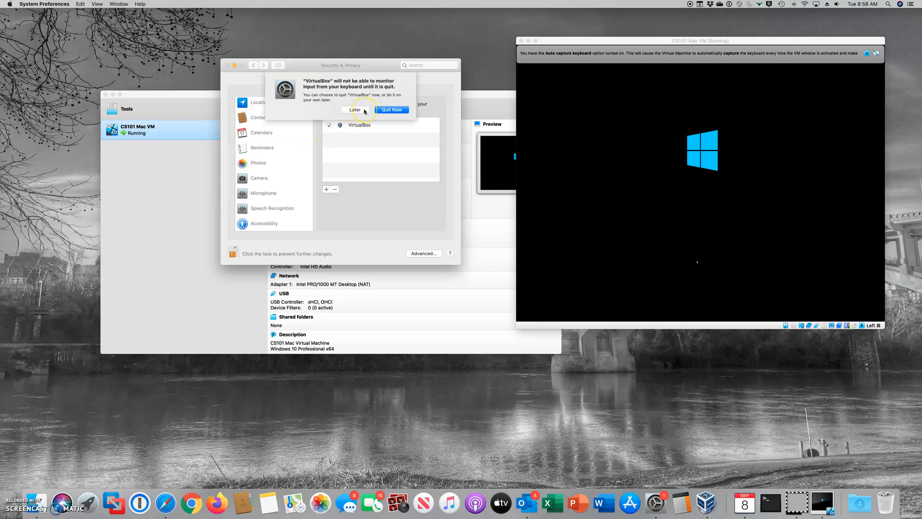
pyautogui.click(365, 110)
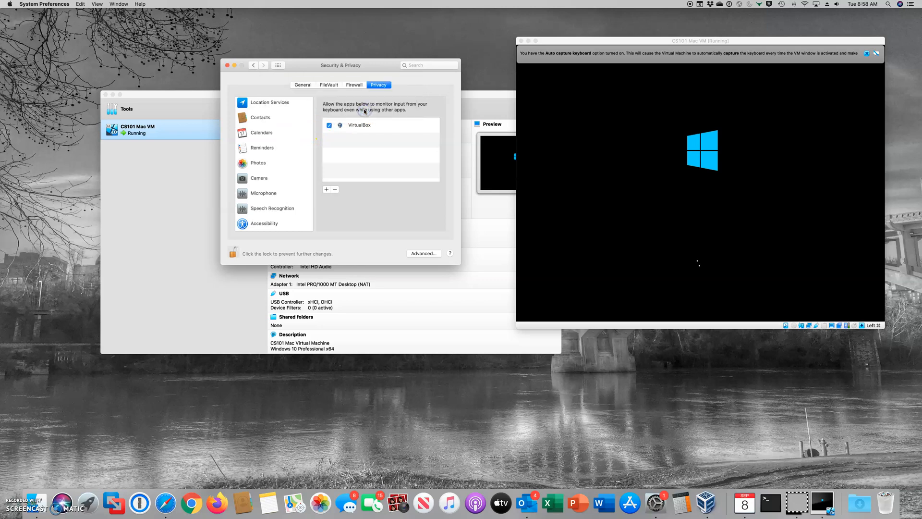
pyautogui.click(522, 93)
# Close Security & Privacy, move VirtualBox Manager to the upper left, and check About This Mac.
pyautogui.click(227, 66)
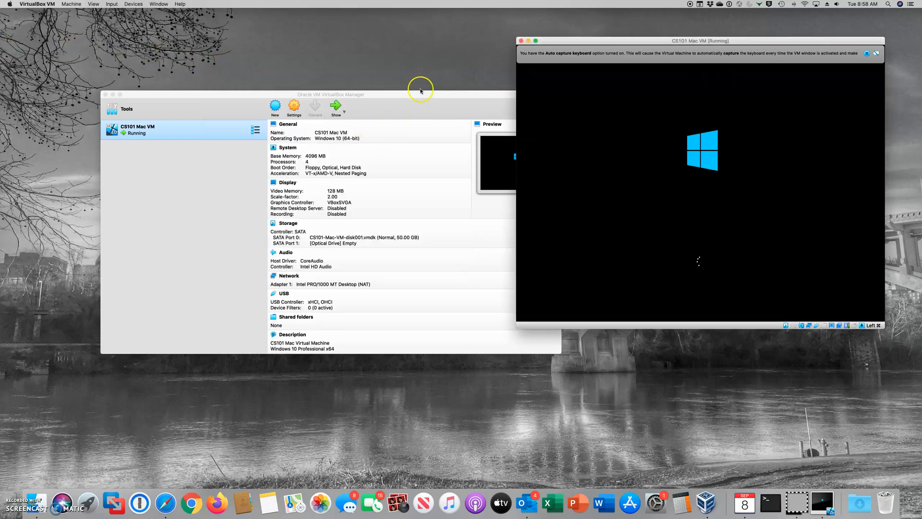
pyautogui.moveTo(419, 95); pyautogui.dragTo(335, 38)
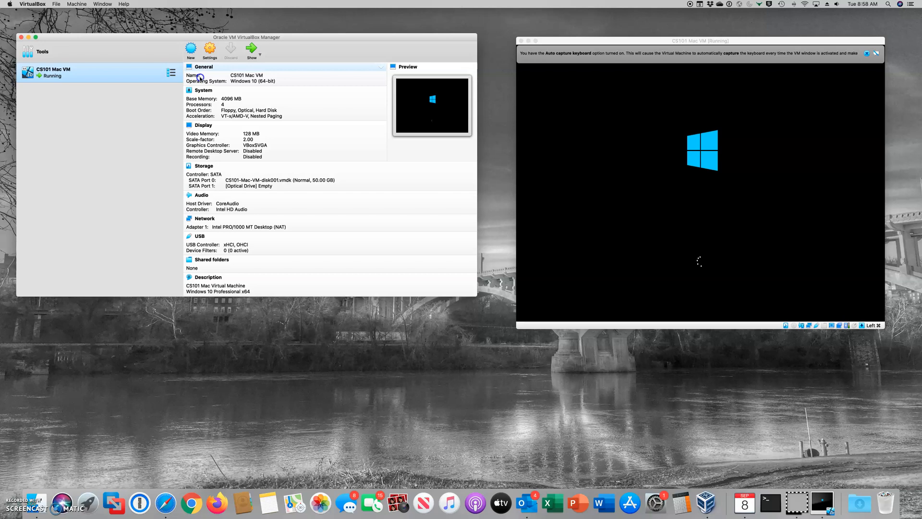
pyautogui.click(10, 4)
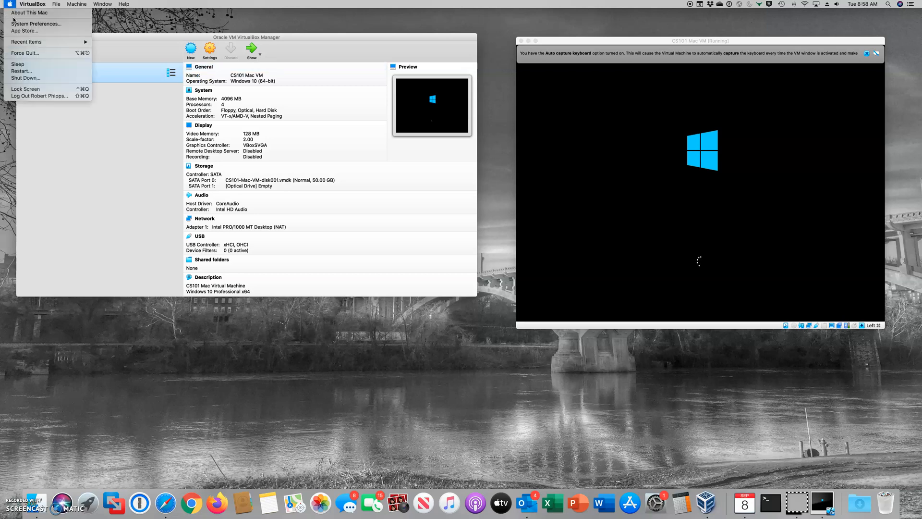
pyautogui.click(22, 13)
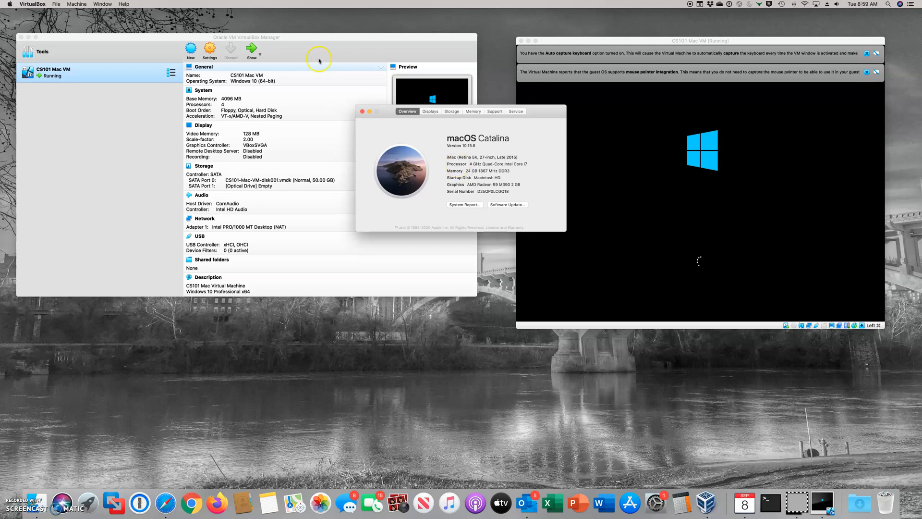
pyautogui.click(363, 112)
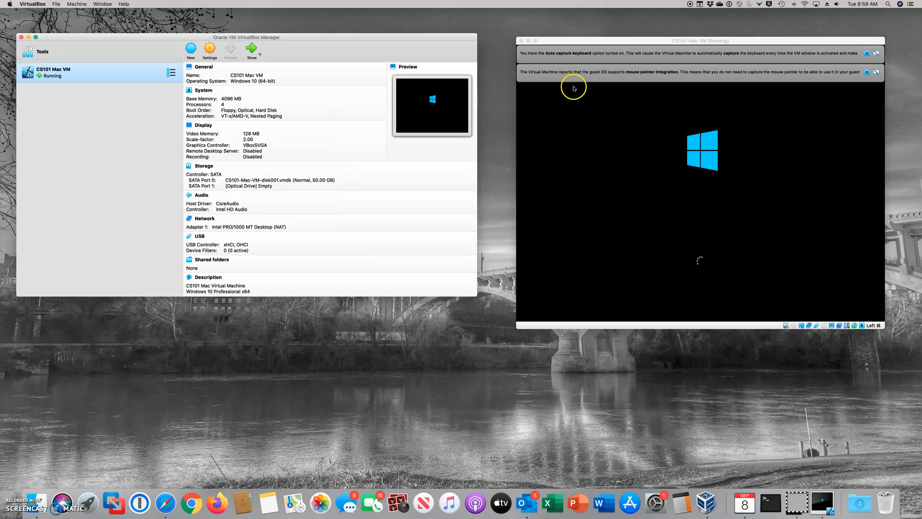
# Dismiss the mouse-integration and keyboard-capture notices, then sign in to Windows with the password.
pyautogui.click(867, 71)
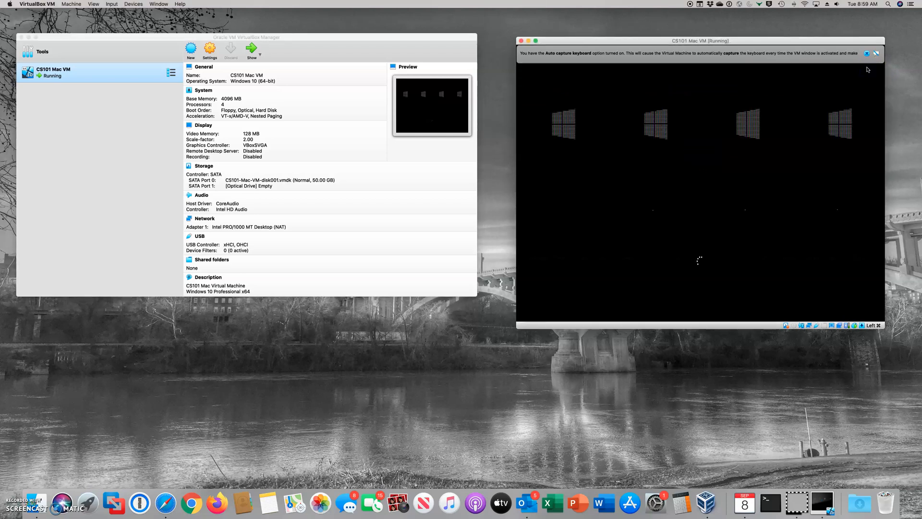
pyautogui.click(867, 53)
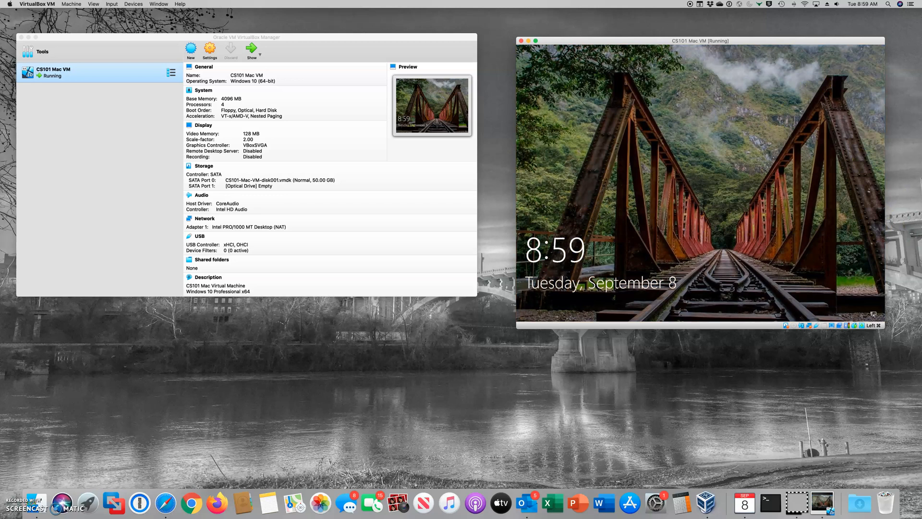
pyautogui.click(644, 192)
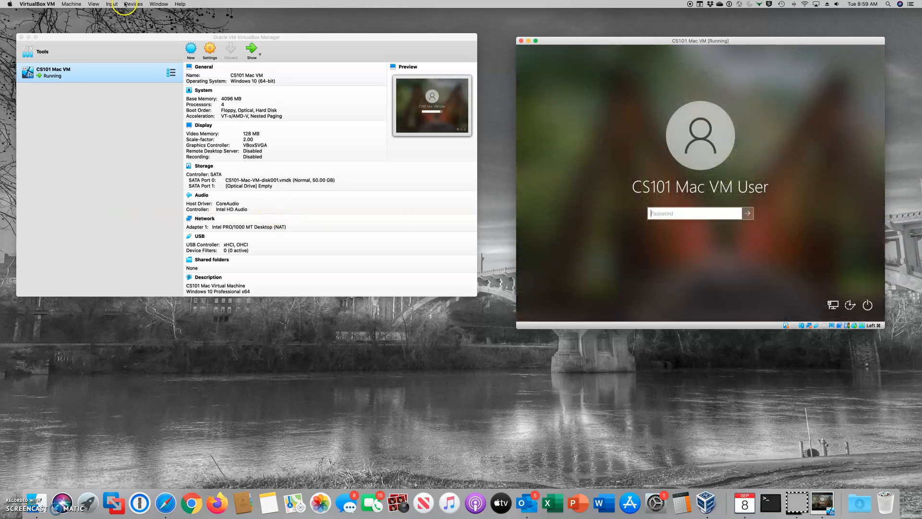
pyautogui.write('••••••••')
pyautogui.press('Return')
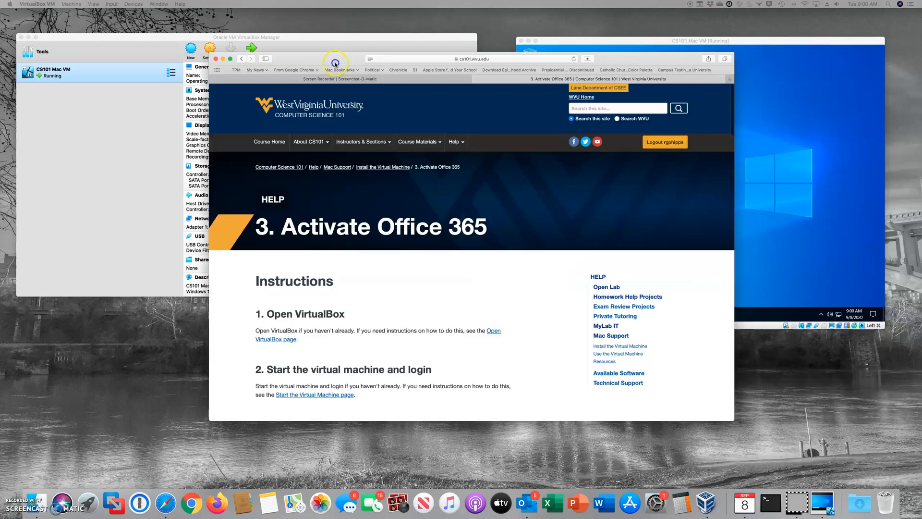
# Place the Activate Office 365 page beside the VM and scroll to step 3, Start Microsoft Excel.
pyautogui.moveTo(335, 61); pyautogui.dragTo(115, 19)
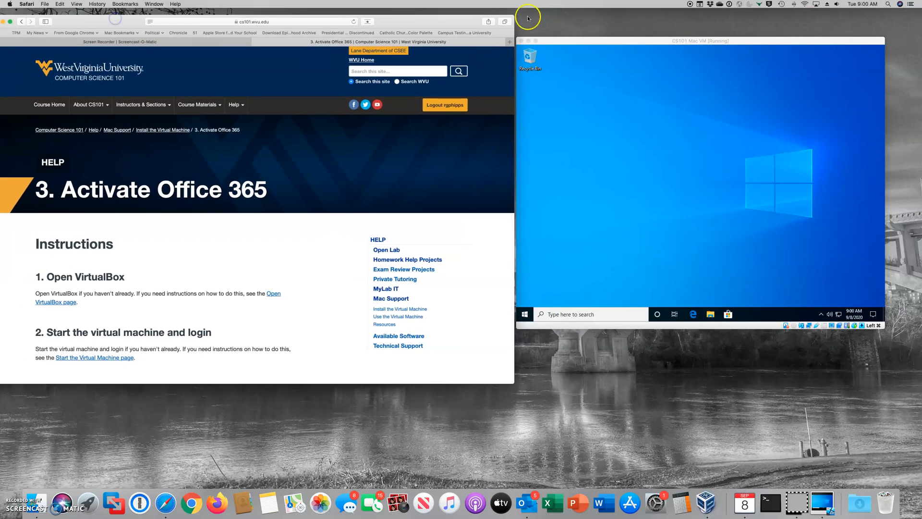
pyautogui.moveTo(593, 41); pyautogui.dragTo(609, 35)
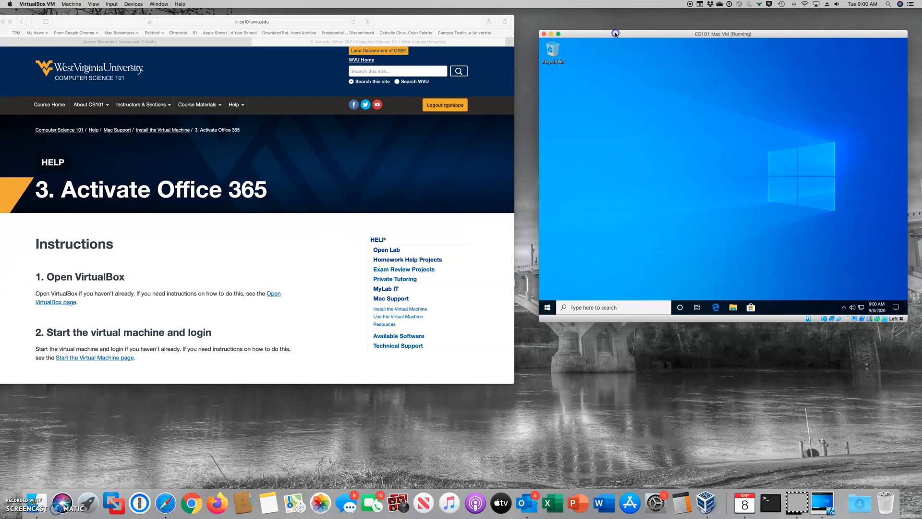
pyautogui.moveTo(439, 22); pyautogui.dragTo(448, 18)
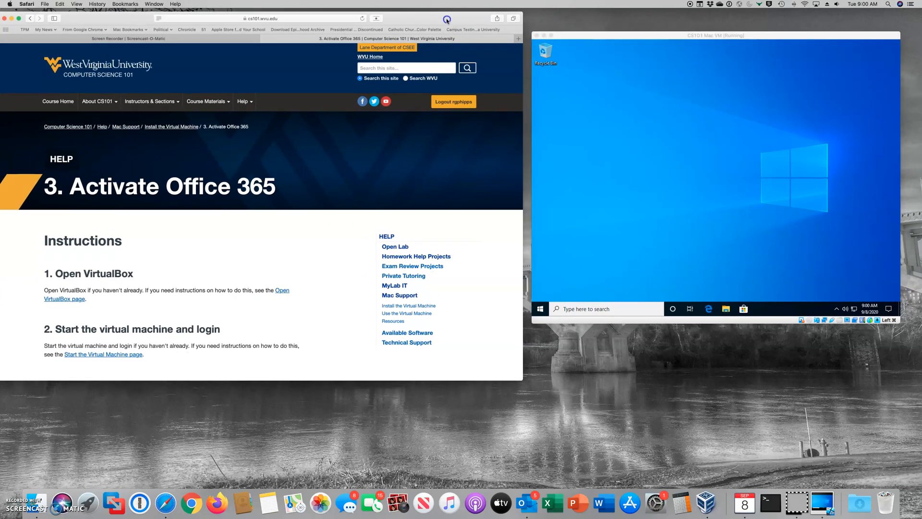
pyautogui.scroll(-3, 310, 231)
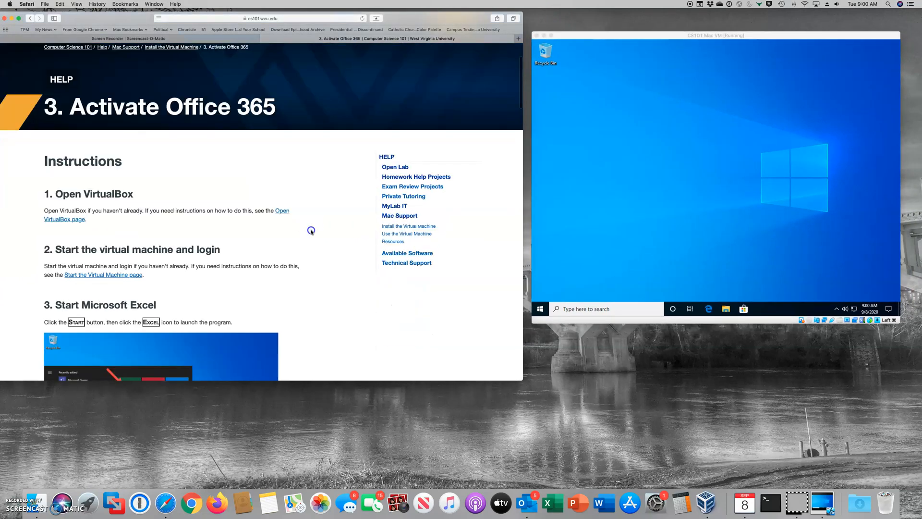
pyautogui.scroll(-5, 311, 231)
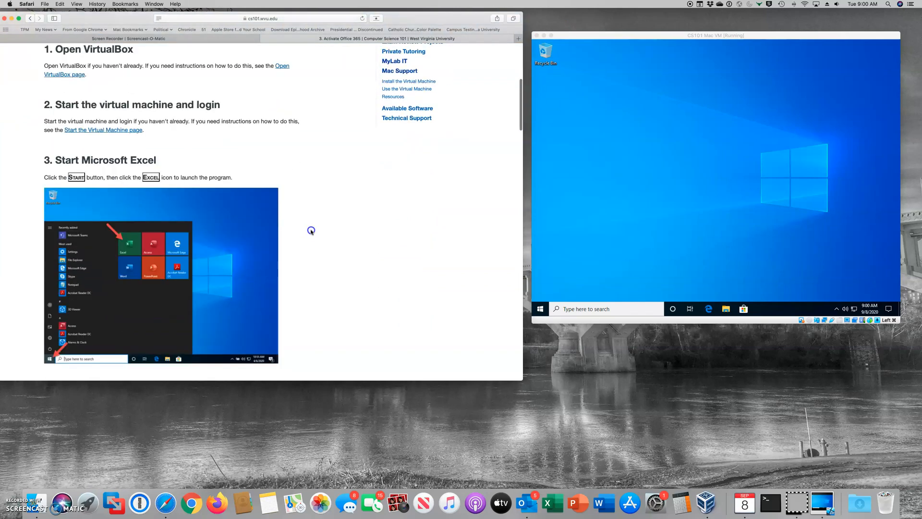
# Search 'Ex' from the Windows taskbar and launch Excel.
pyautogui.click(626, 311)
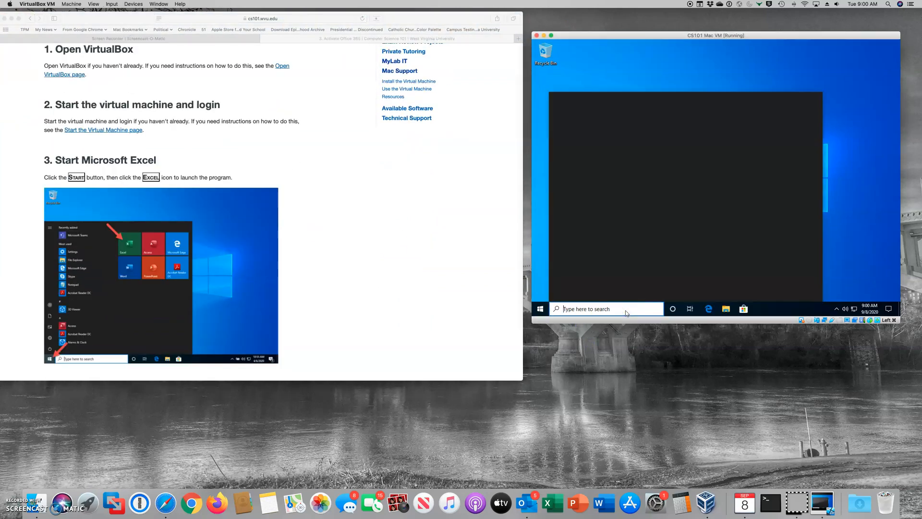
pyautogui.write('Ex')
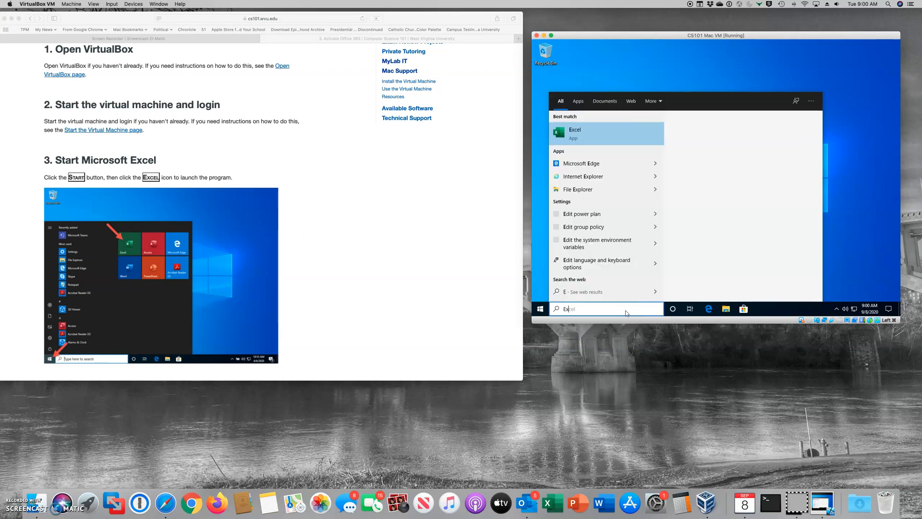
pyautogui.press('Return')
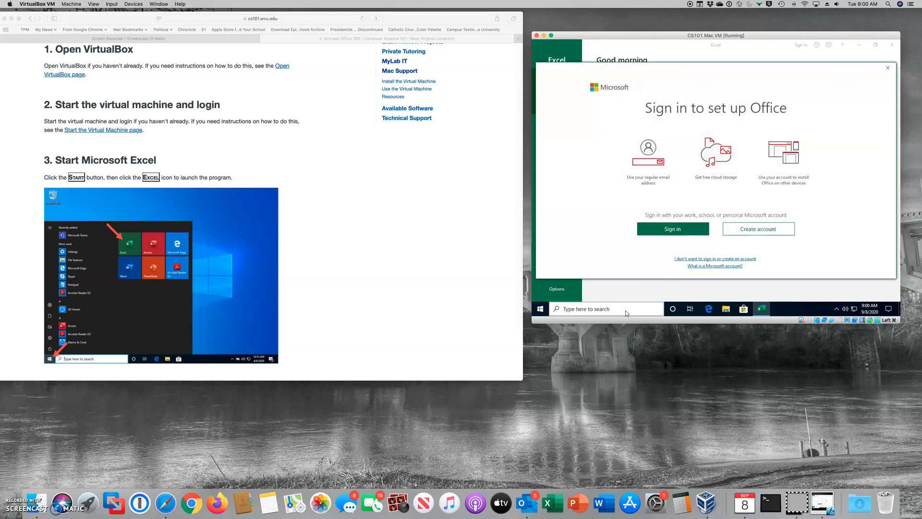
# Sign in to Activate Office by submitting the user's university e-mail address.
pyautogui.click(685, 228)
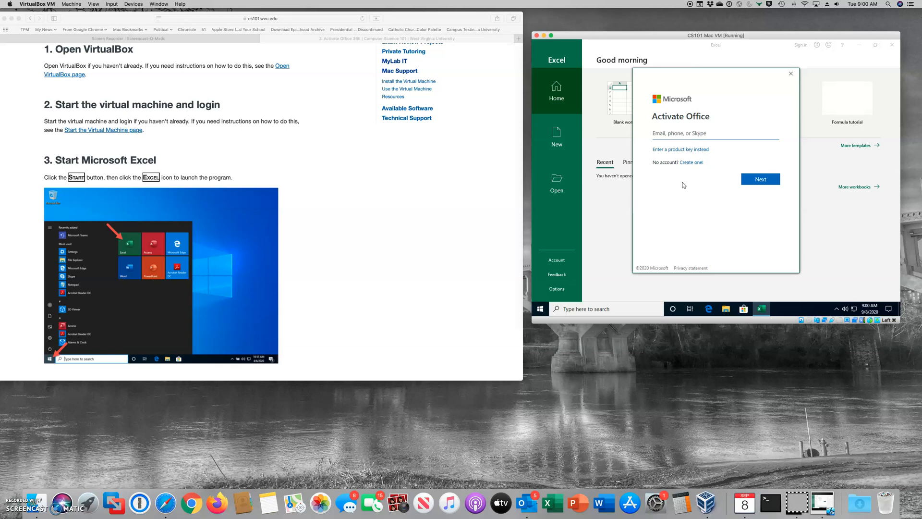
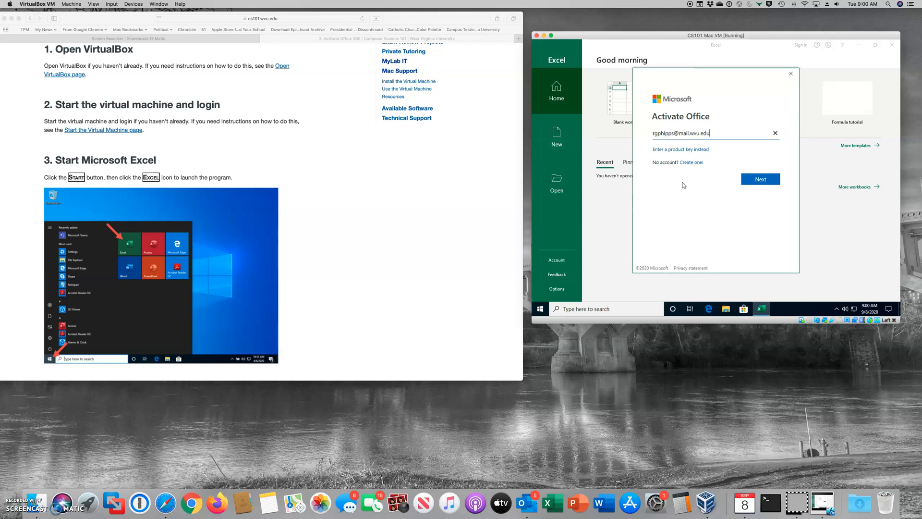
pyautogui.press('Return')
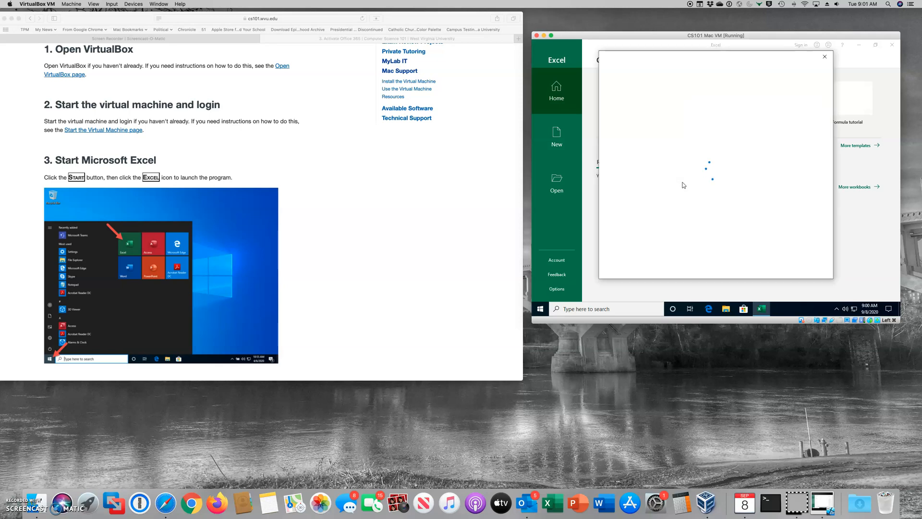